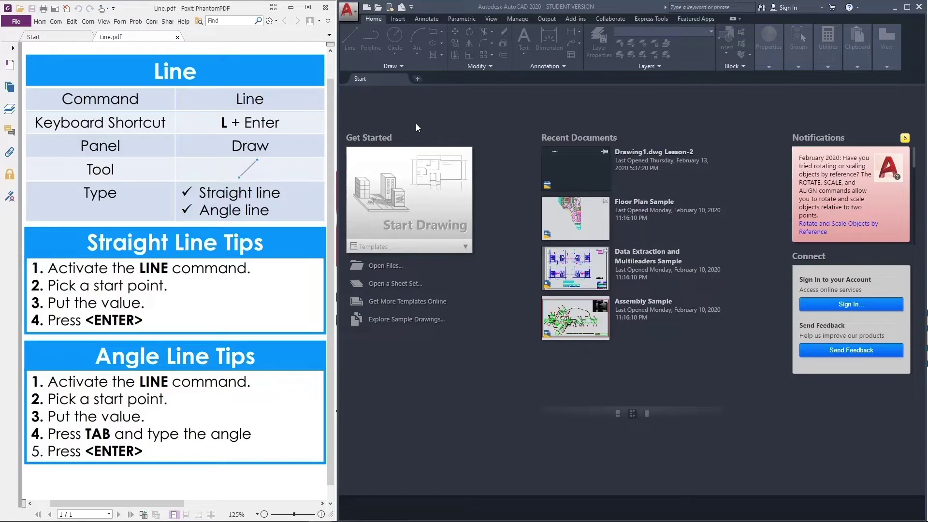
# Start a new blank drawing (Drawing1) from the Start Drawing card
pyautogui.click(420, 202)
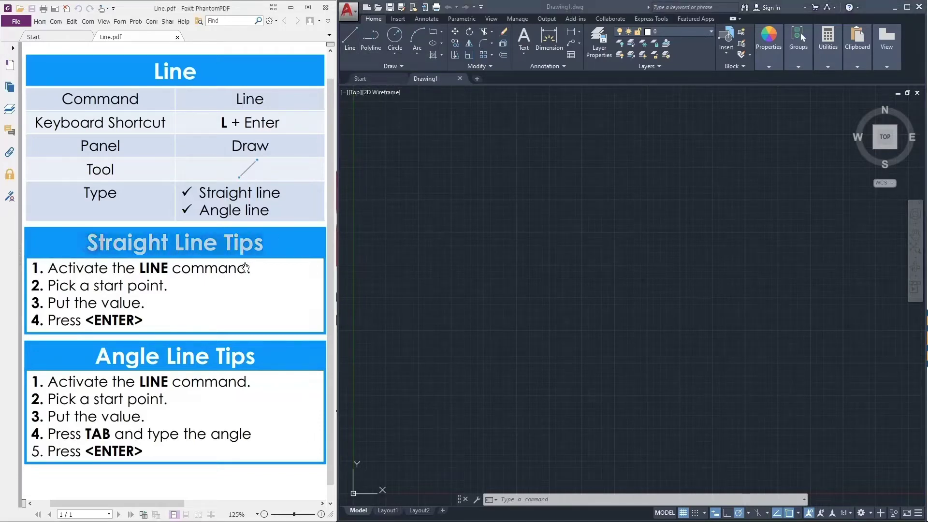
pyautogui.click(226, 279)
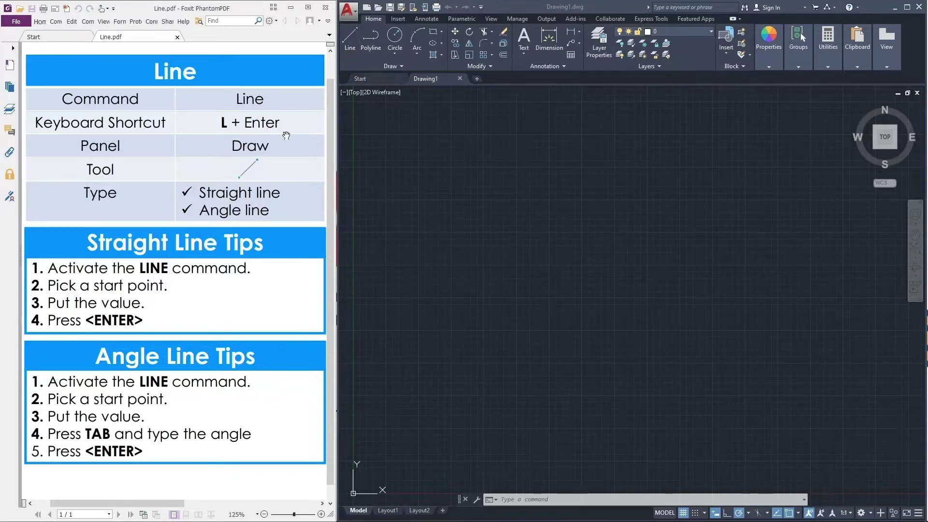
# Draw a single horizontal line 5 units long from a picked start point
pyautogui.middleClick(514, 208)
pyautogui.middleClick(514, 208)
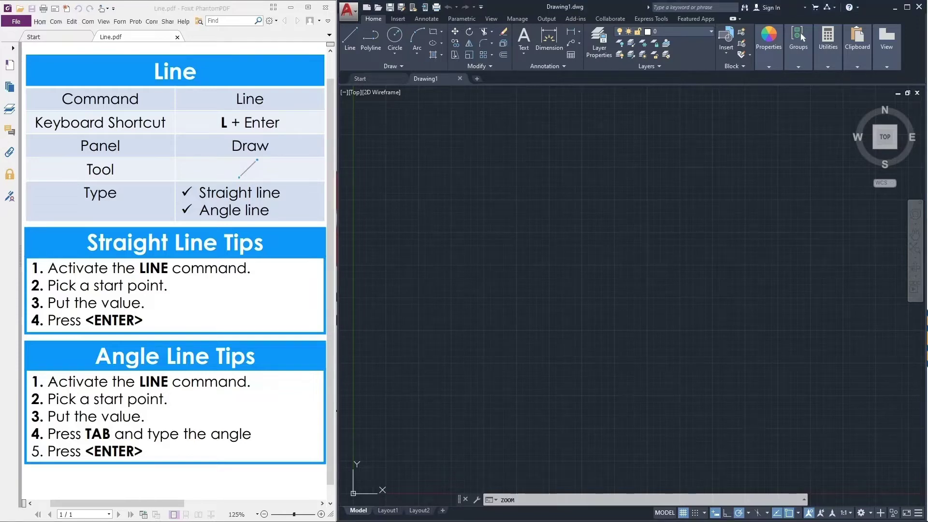
pyautogui.click(353, 48)
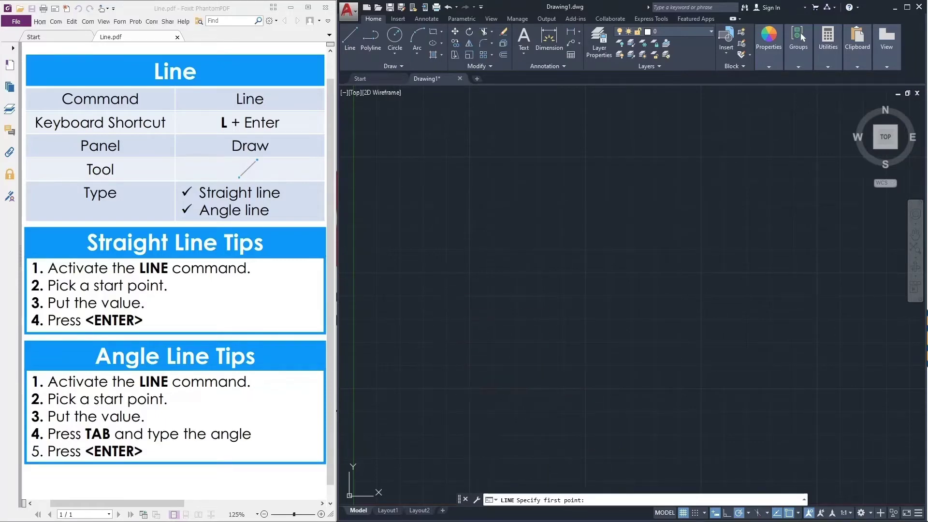
pyautogui.click(438, 288)
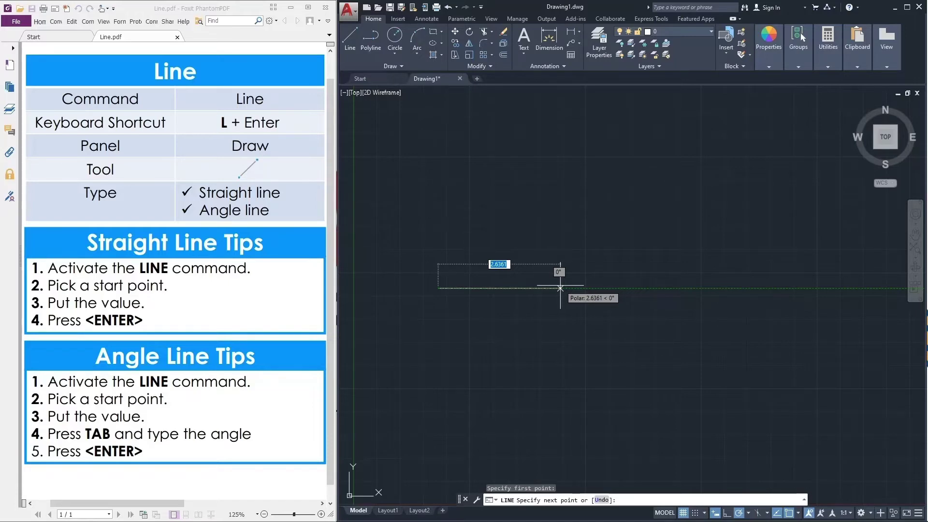
pyautogui.write('5')
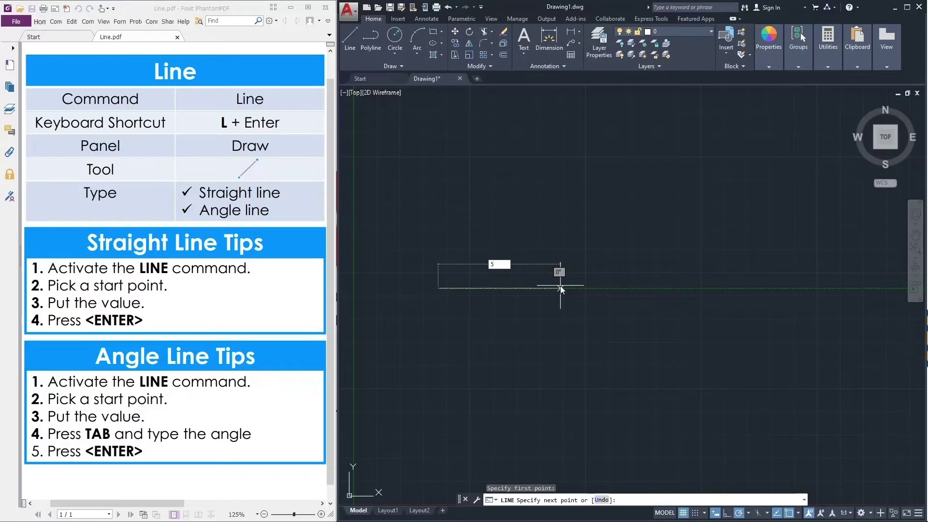
pyautogui.press('Return')
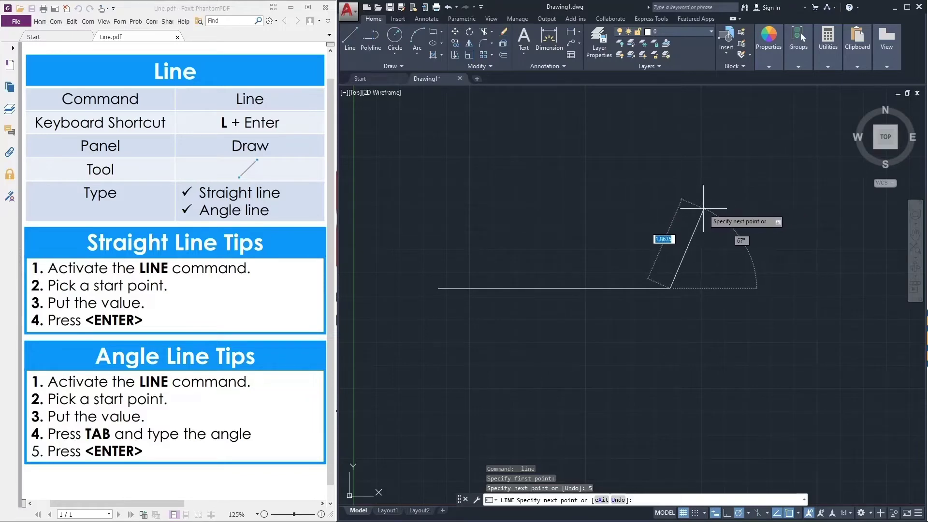
pyautogui.press('Escape')
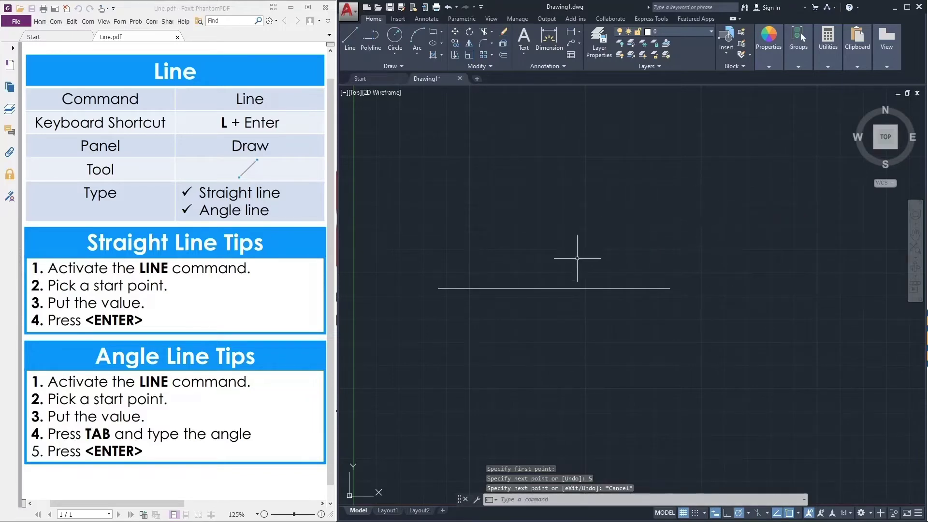
pyautogui.moveTo(575, 261); pyautogui.dragTo(577, 197, button='middle')
pyautogui.moveTo(571, 245); pyautogui.dragTo(572, 211, button='middle')
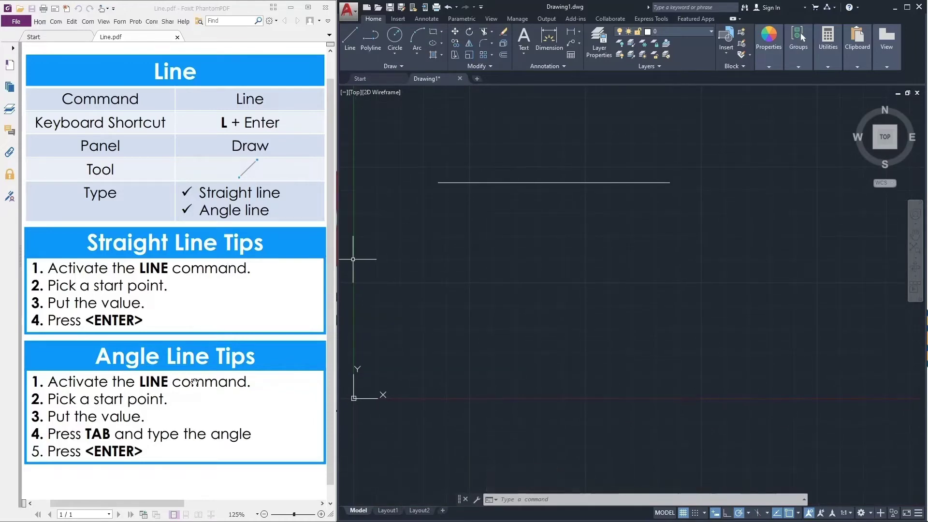
# Draw a 5-unit line at 30° rising to the right from a picked point
pyautogui.click(352, 48)
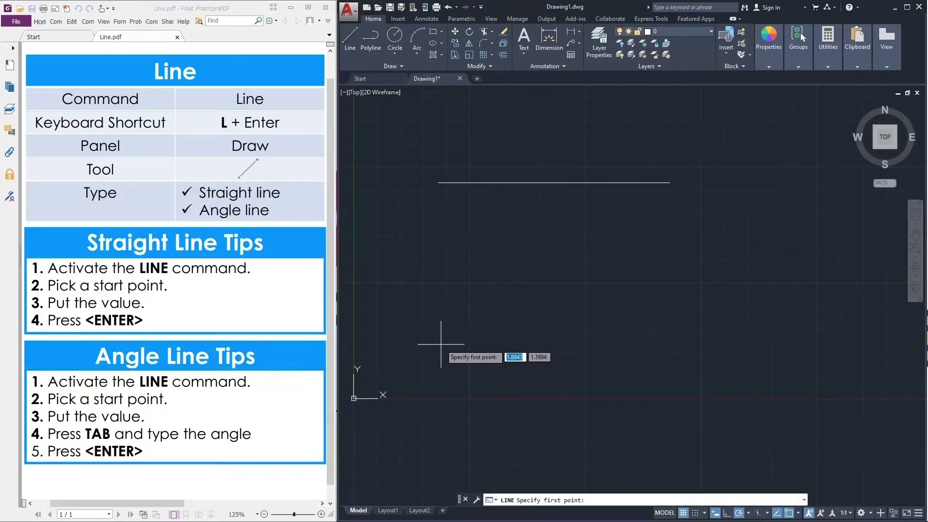
pyautogui.click(442, 373)
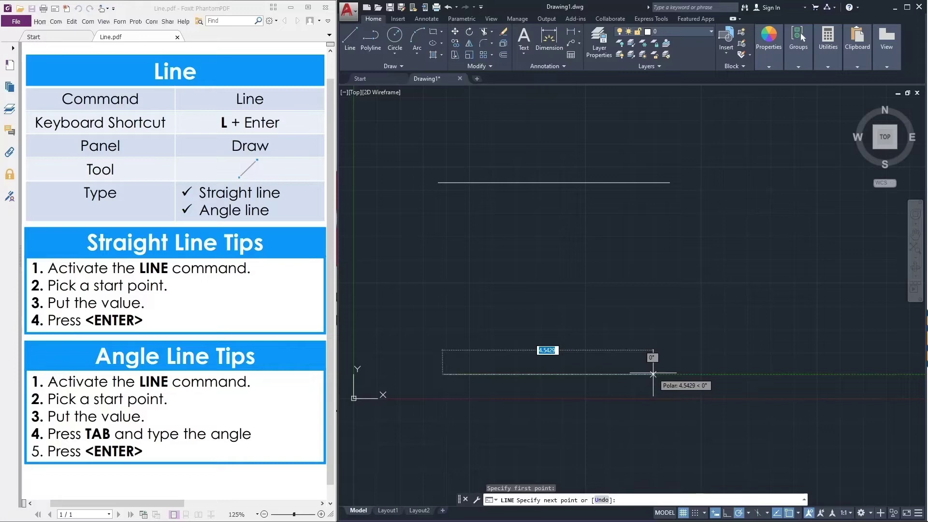
pyautogui.write('5')
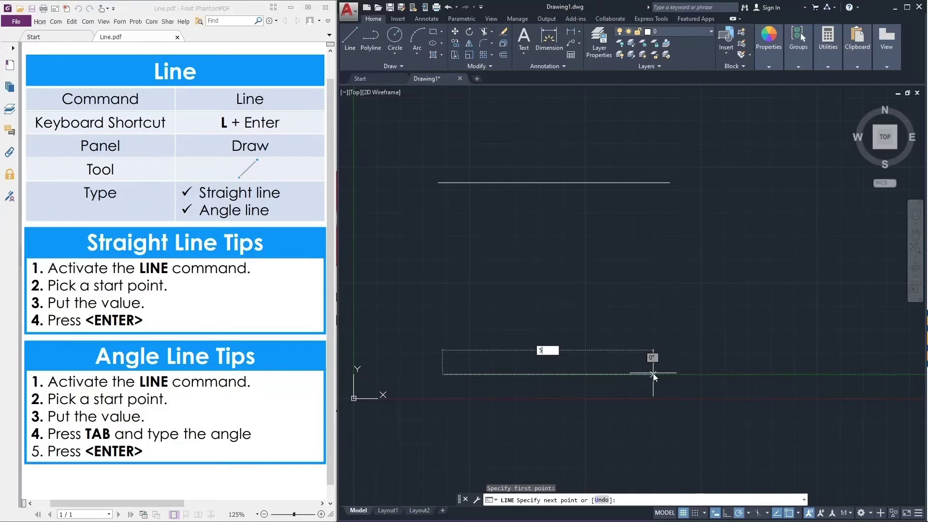
pyautogui.press('Tab')
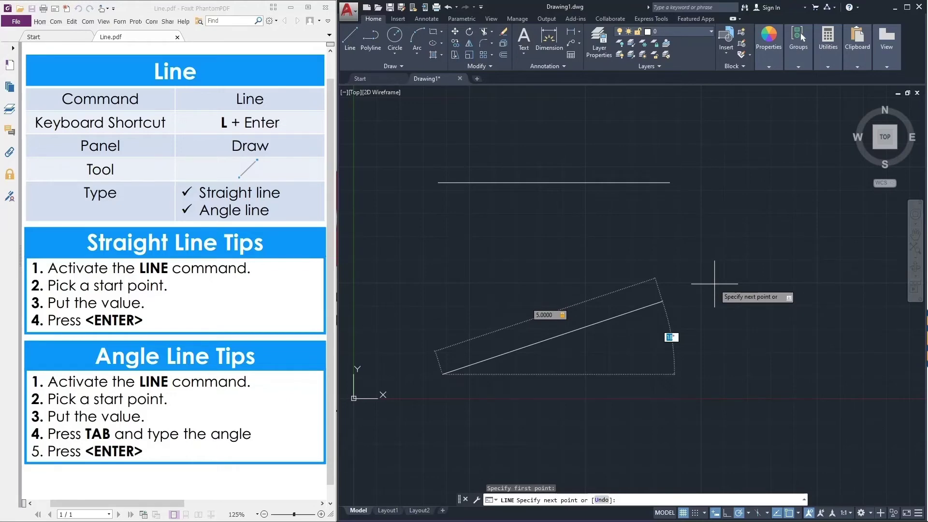
pyautogui.write('30')
pyautogui.press('Return')
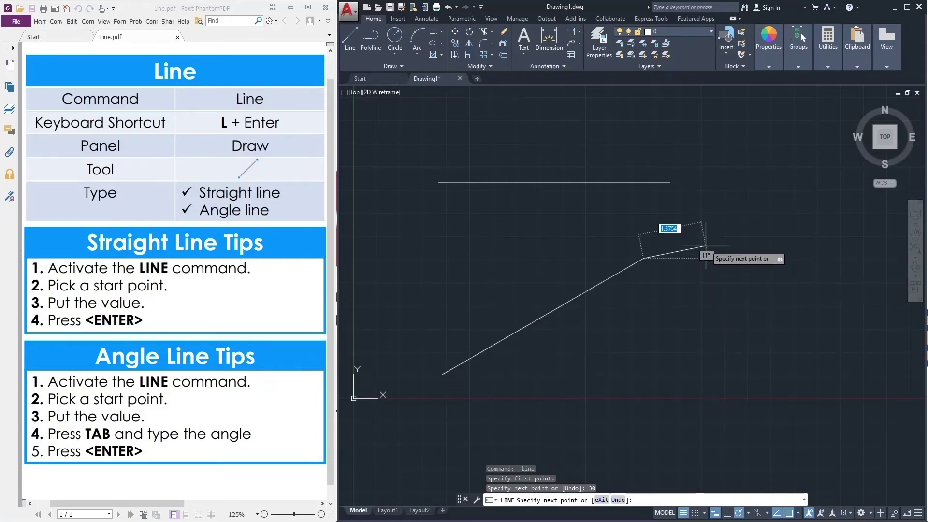
pyautogui.press('Return')
pyautogui.moveTo(615, 313); pyautogui.dragTo(588, 311, button='middle')
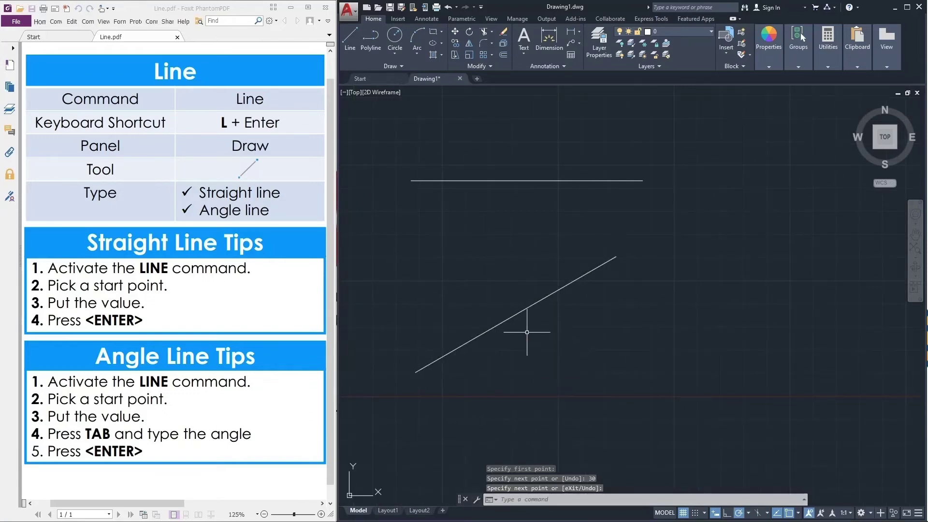
# Draw a horizontal line starting from the slanted line's lower endpoint
pyautogui.click(349, 49)
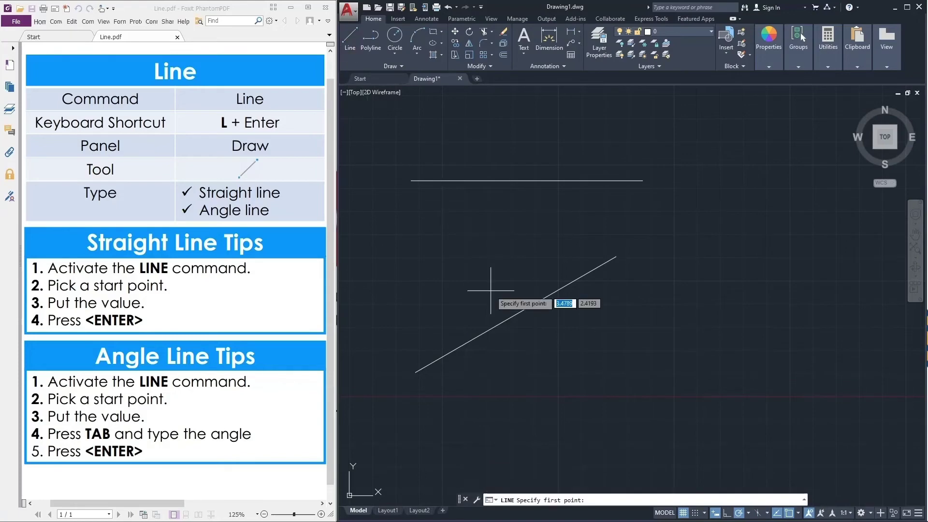
pyautogui.click(416, 372)
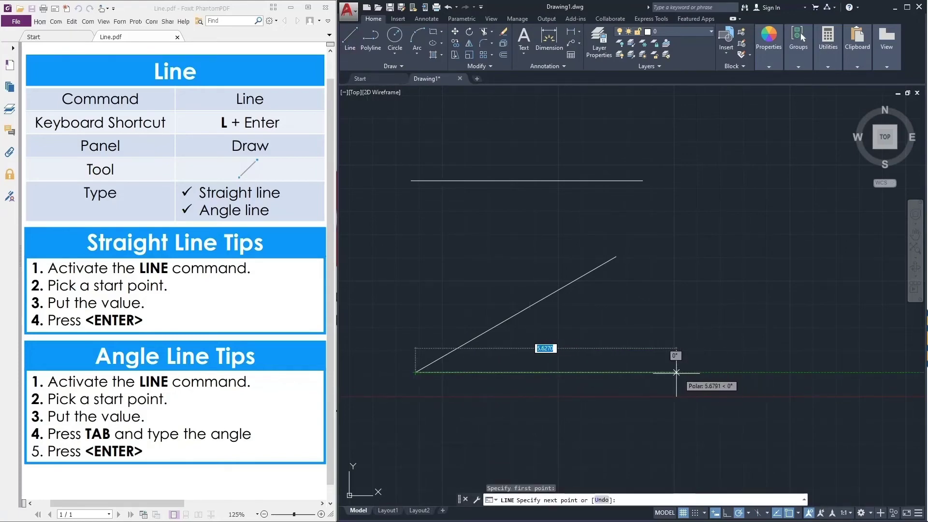
pyautogui.click(645, 372)
pyautogui.rightClick(688, 328)
pyautogui.click(691, 328)
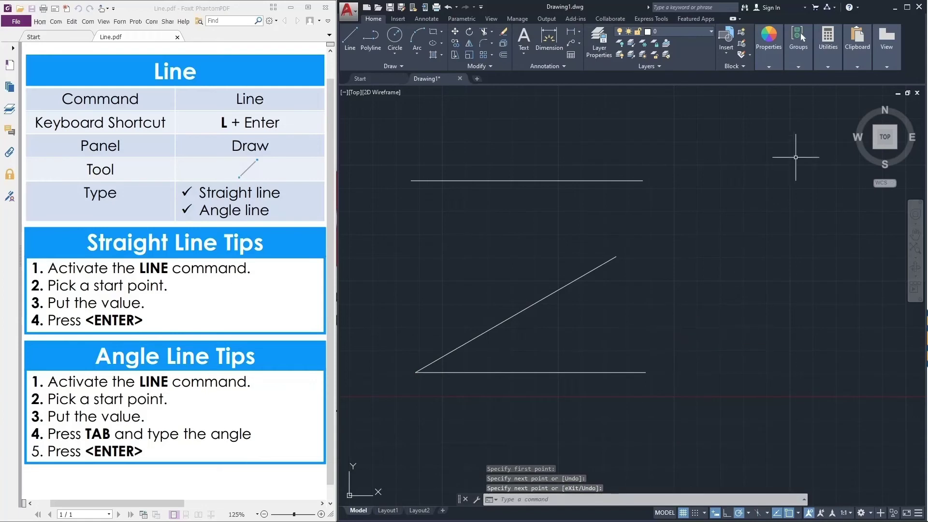
# Measure the angle between the slanted and horizontal lines, confirming it reads 30°
pyautogui.moveTo(771, 62)
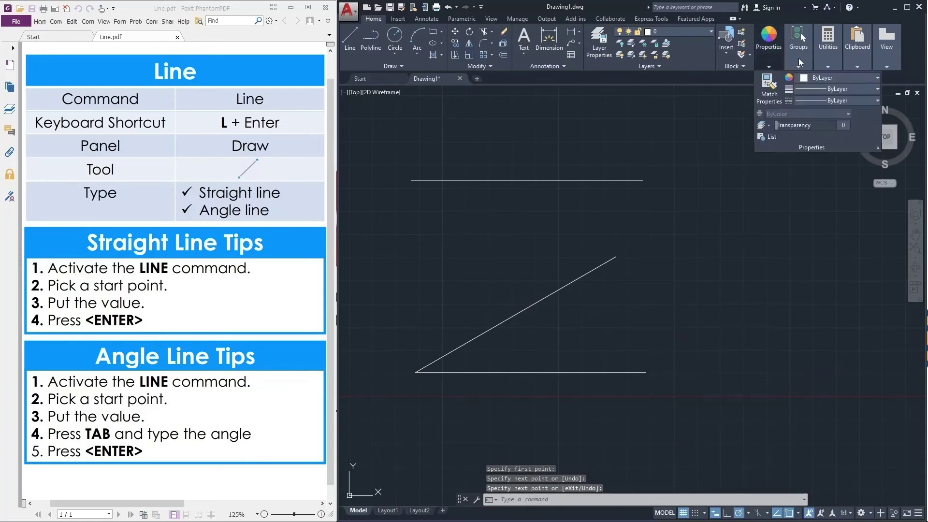
pyautogui.moveTo(833, 57)
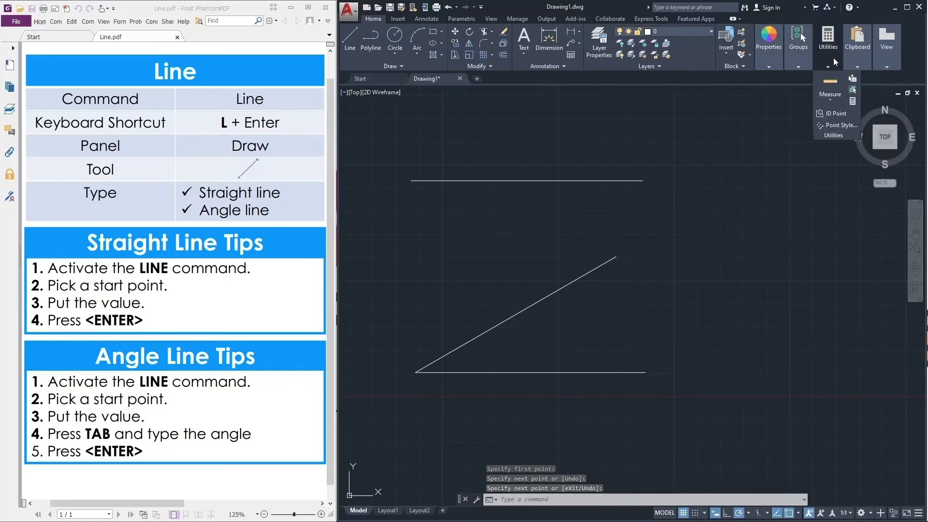
pyautogui.click(827, 100)
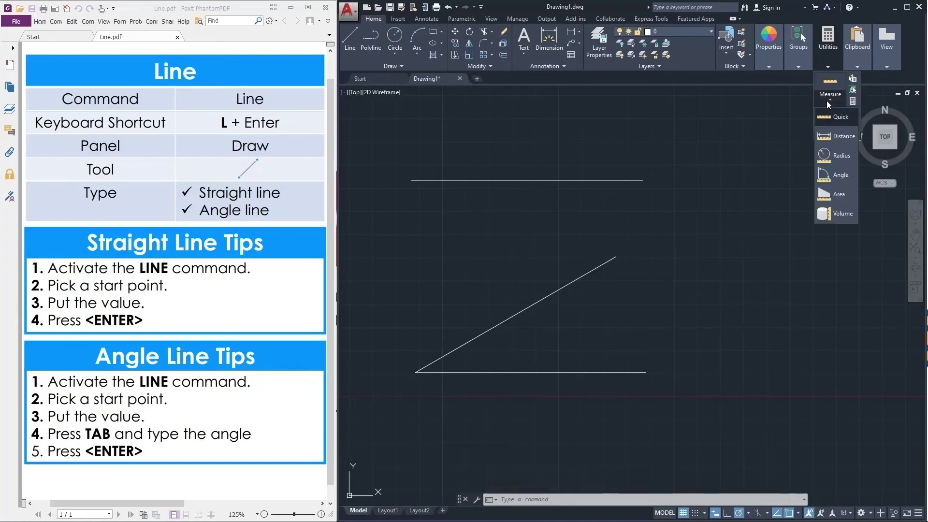
pyautogui.click(833, 138)
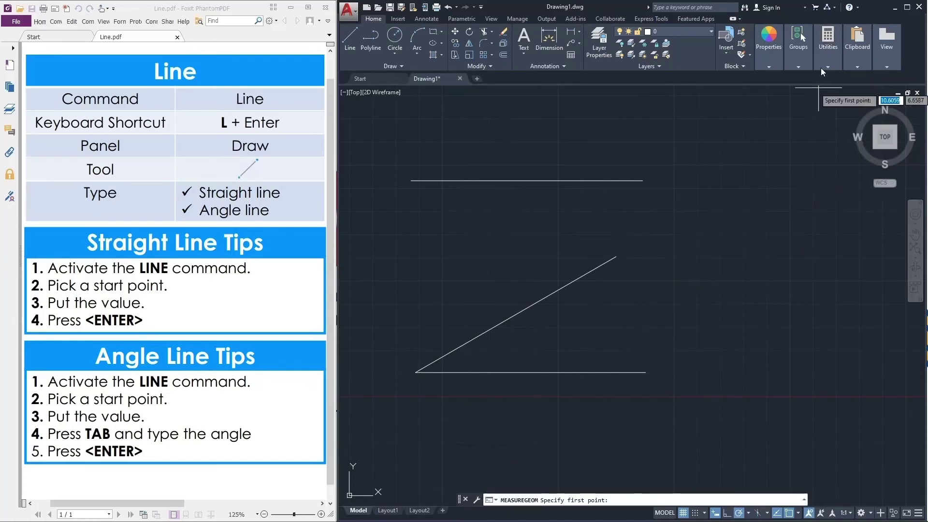
pyautogui.moveTo(828, 59)
pyautogui.click(829, 100)
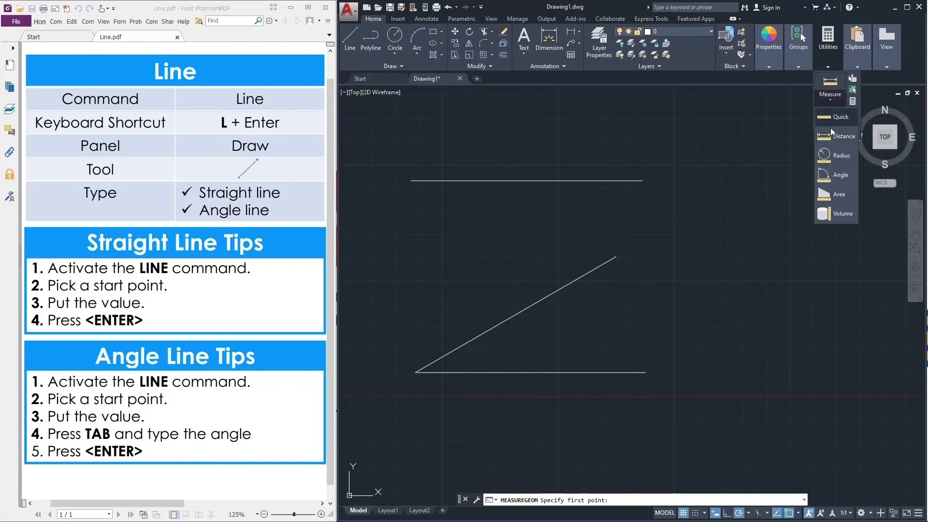
pyautogui.click(832, 160)
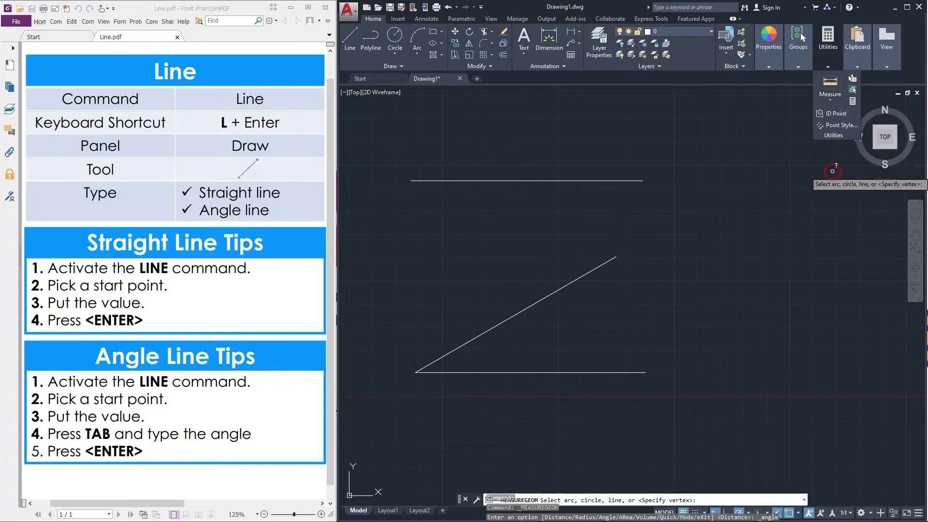
pyautogui.click(520, 312)
pyautogui.click(542, 372)
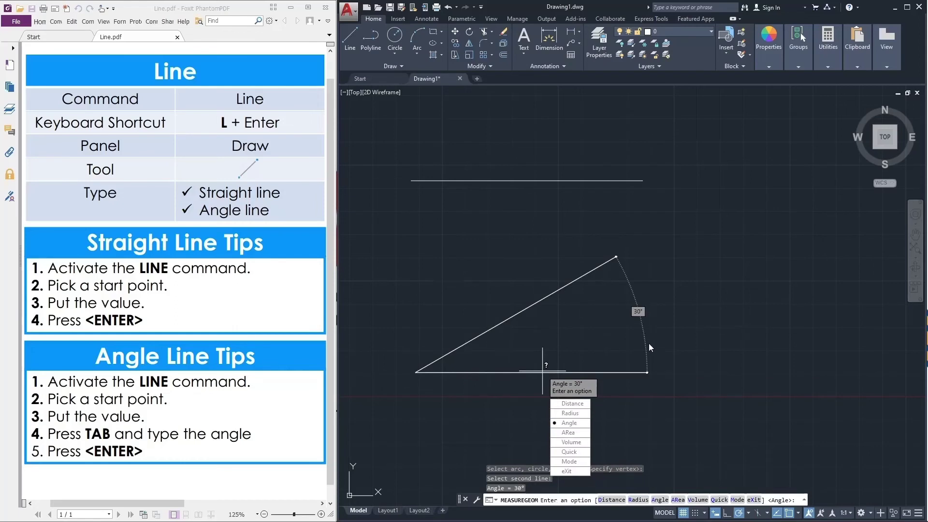
pyautogui.click(574, 471)
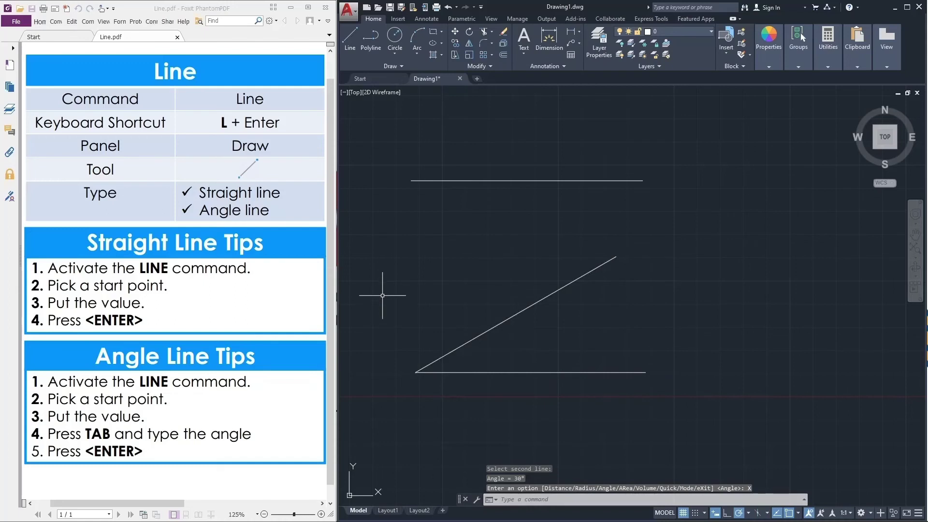